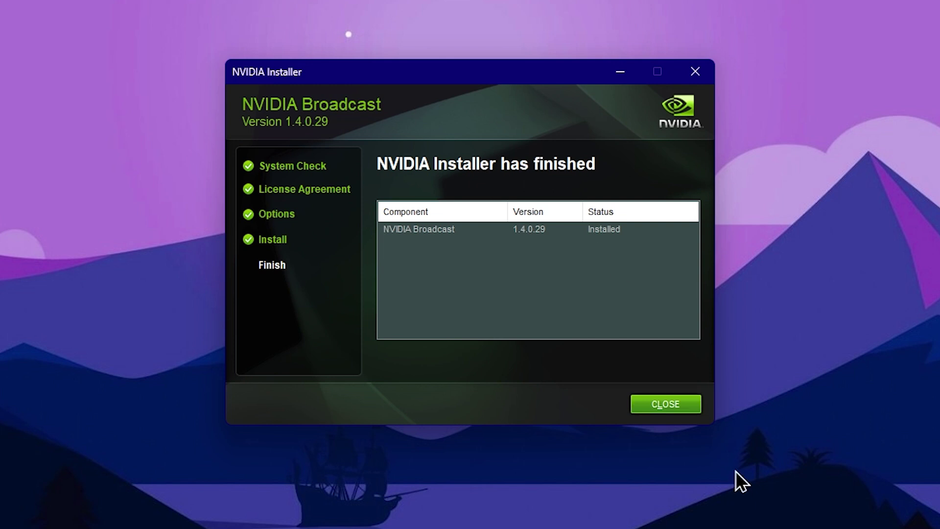
Step: Close the finished NVIDIA Broadcast installer and check the app's entry in the Start menu
{"action": "left_click", "coordinate": [682, 411]}
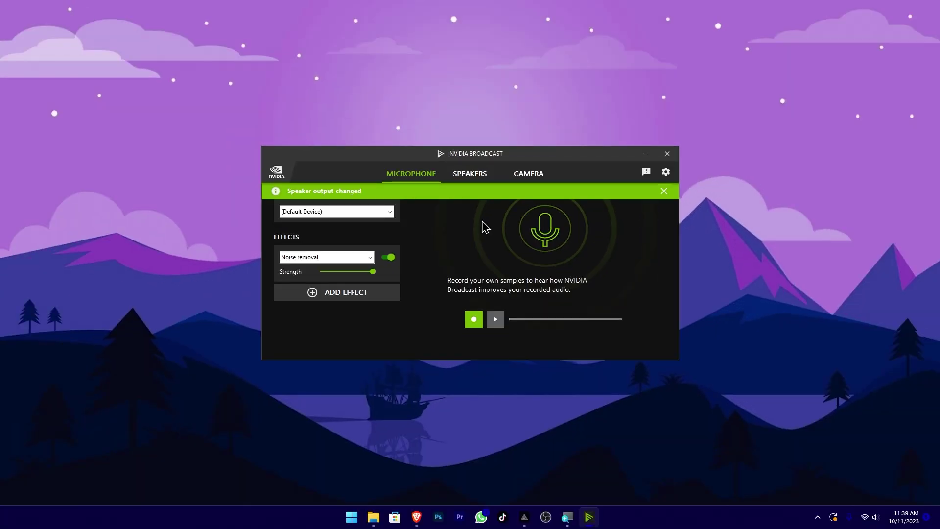
{"action": "key", "text": "super"}
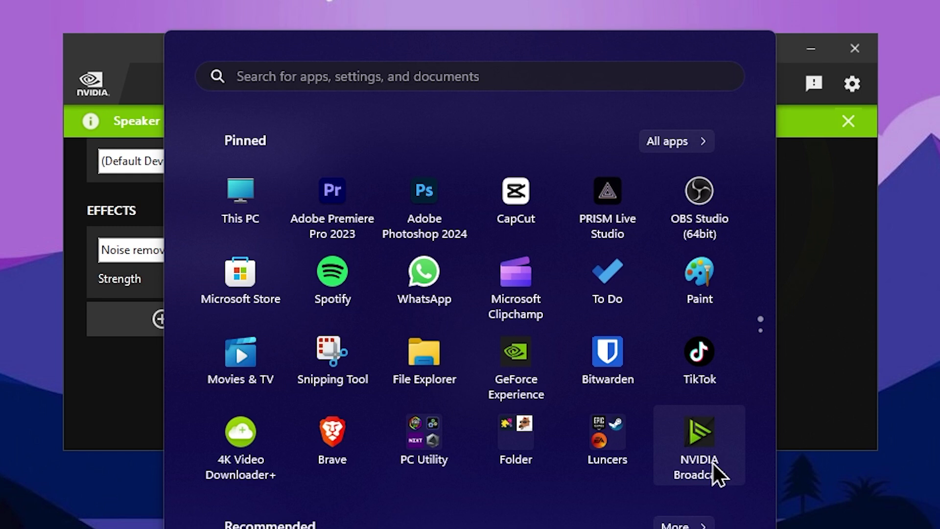
{"action": "left_click", "coordinate": [824, 437]}
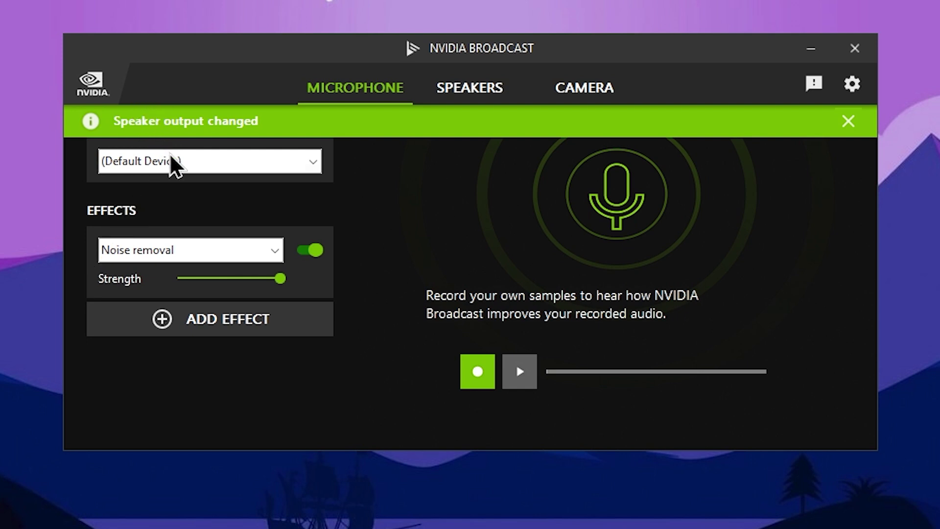
Step: Set the microphone source to Microphone (Fantech Leviosa) with Noise removal as its effect
{"action": "left_click", "coordinate": [313, 166]}
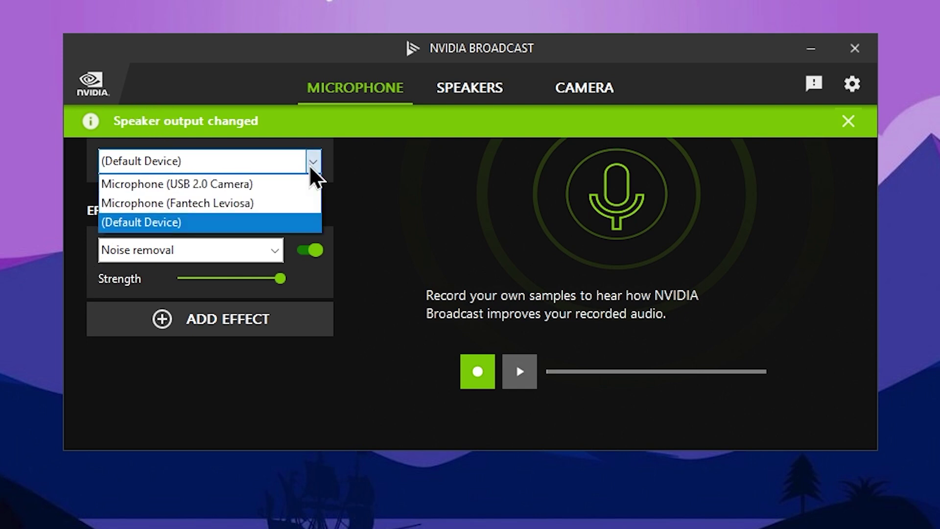
{"action": "left_click", "coordinate": [225, 210]}
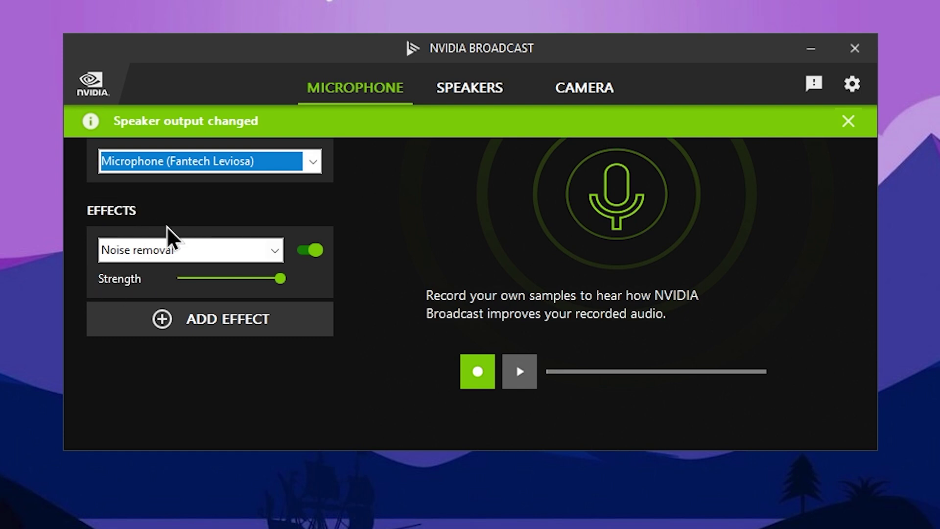
{"action": "left_click", "coordinate": [183, 253]}
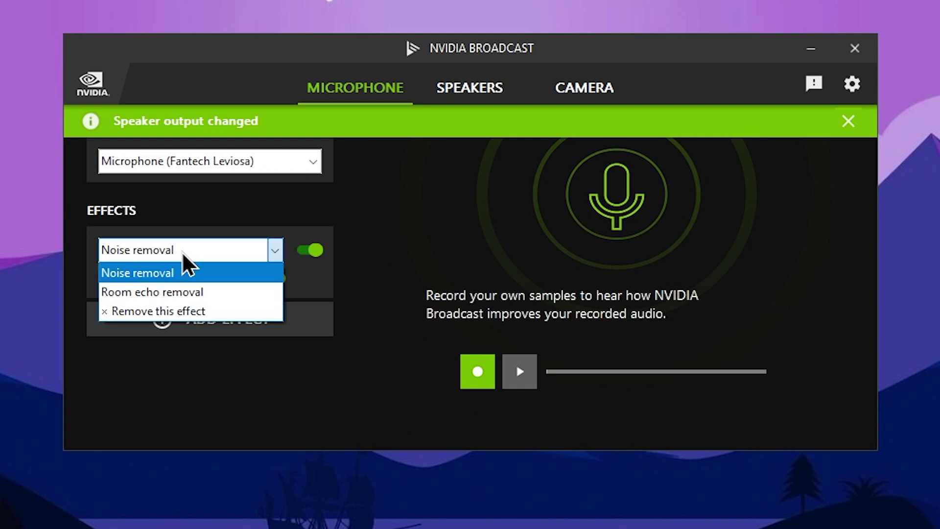
{"action": "left_click", "coordinate": [183, 253]}
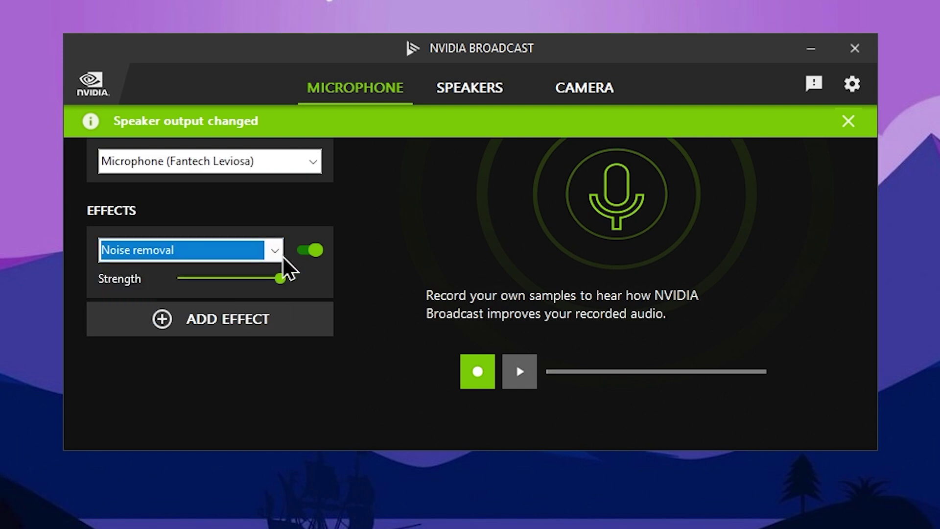
Step: Switch the microphone's Noise removal off and back on at maximum strength, and view the other available effects
{"action": "left_click", "coordinate": [310, 253]}
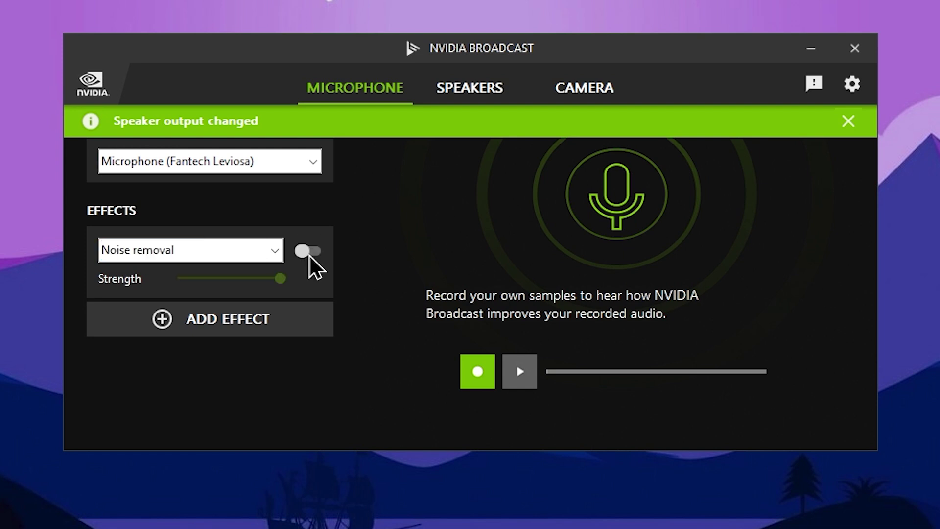
{"action": "left_click", "coordinate": [310, 252]}
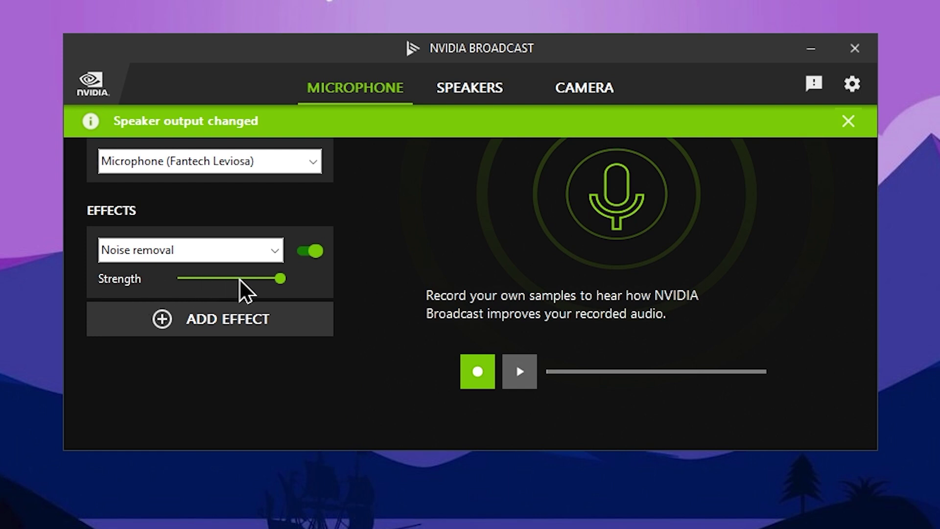
{"action": "left_click_drag", "start_coordinate": [279, 278], "coordinate": [298, 279]}
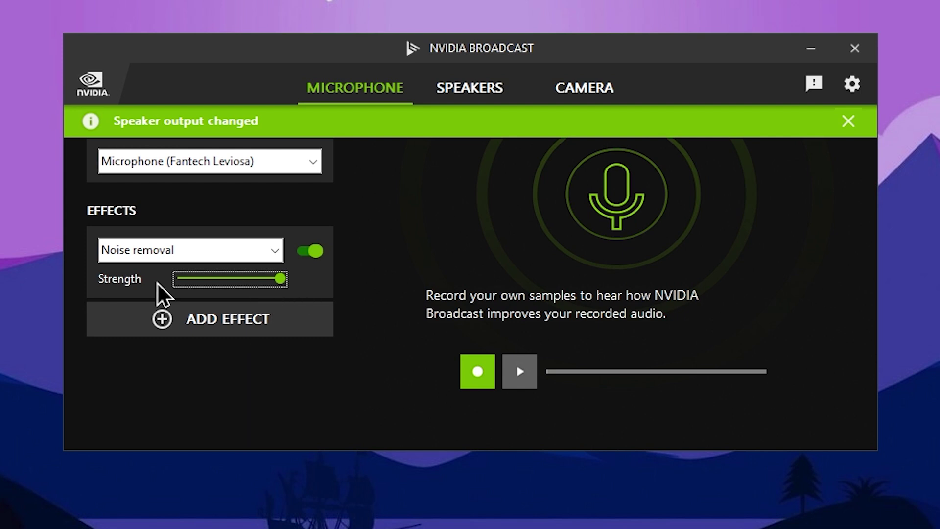
{"action": "left_click", "coordinate": [164, 252]}
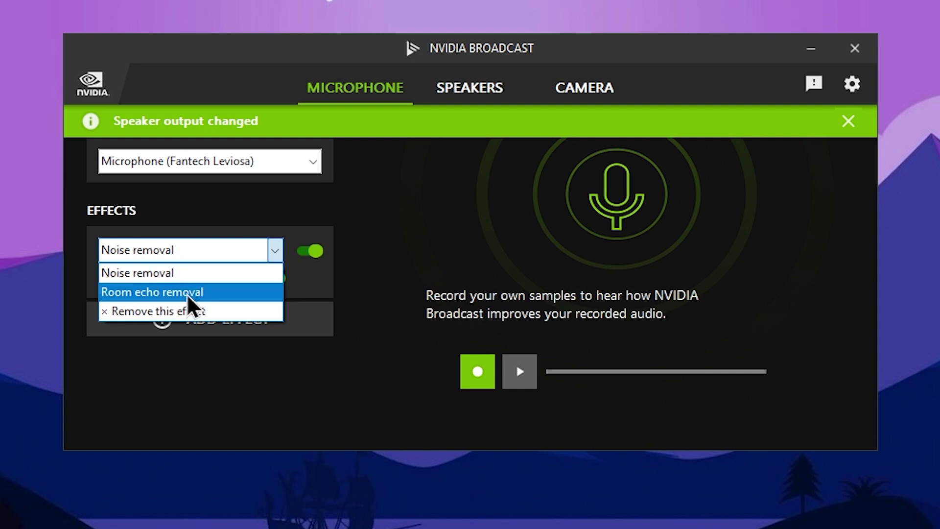
{"action": "left_click", "coordinate": [372, 291]}
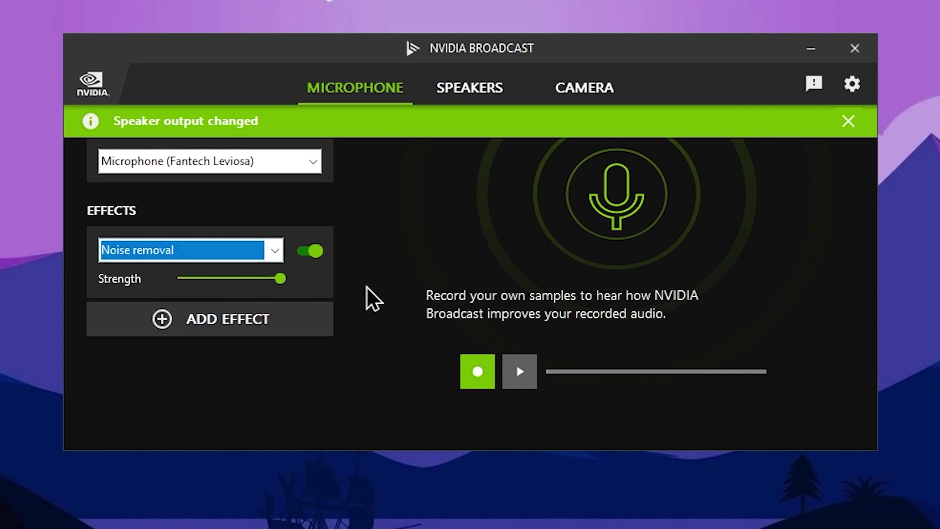
Step: Add Room echo removal as a second microphone effect, try it out, and leave both microphone effects switched off
{"action": "left_click", "coordinate": [240, 330]}
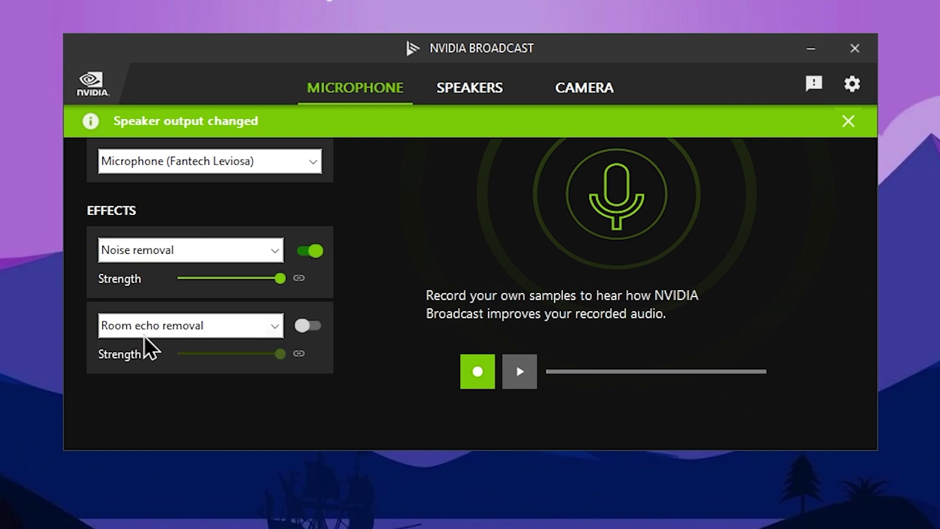
{"action": "left_click", "coordinate": [172, 329]}
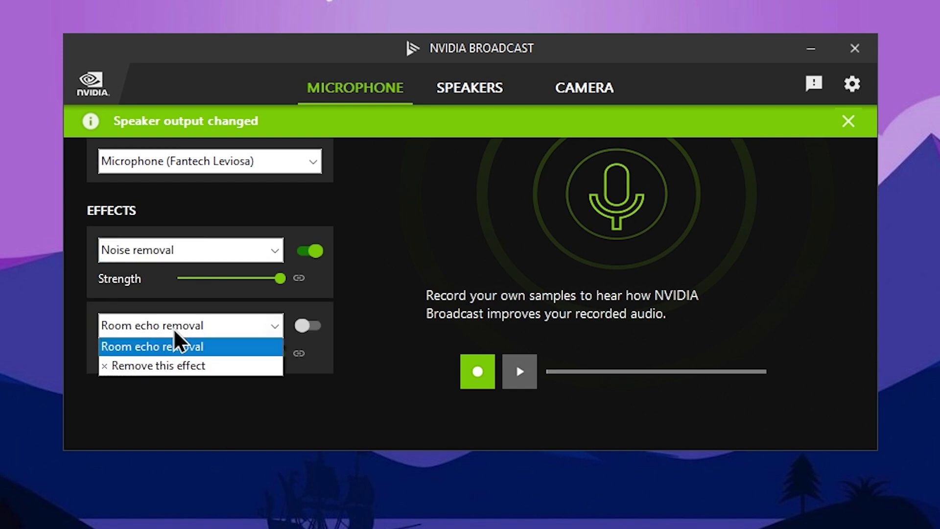
{"action": "left_click", "coordinate": [197, 349]}
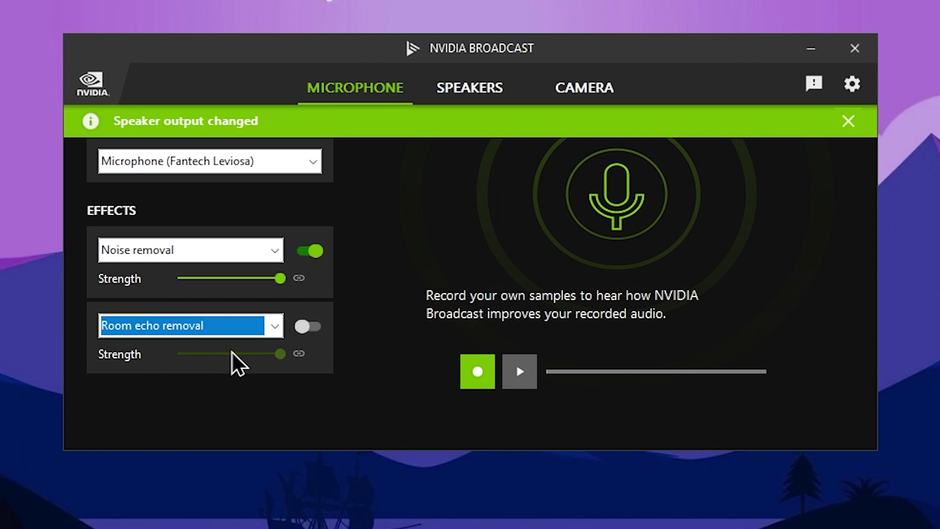
{"action": "left_click", "coordinate": [310, 327]}
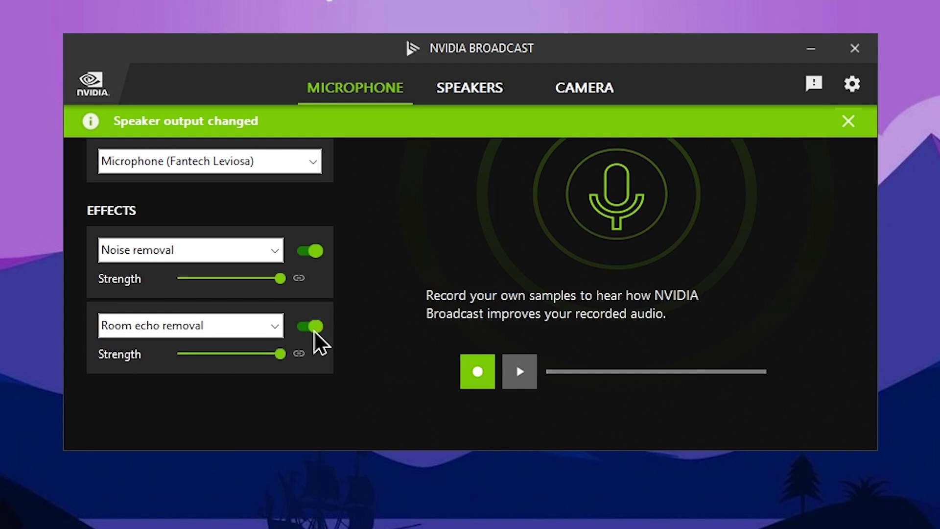
{"action": "left_click", "coordinate": [313, 328]}
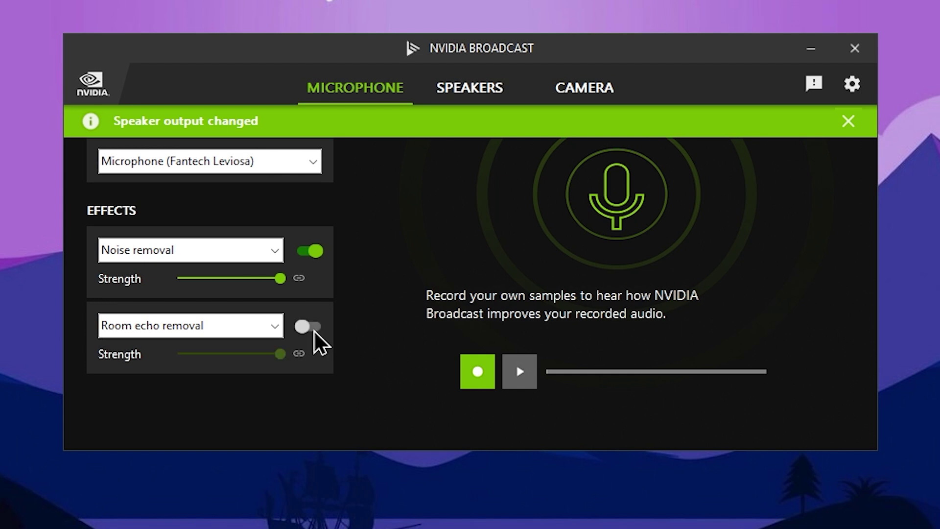
{"action": "left_click", "coordinate": [308, 253]}
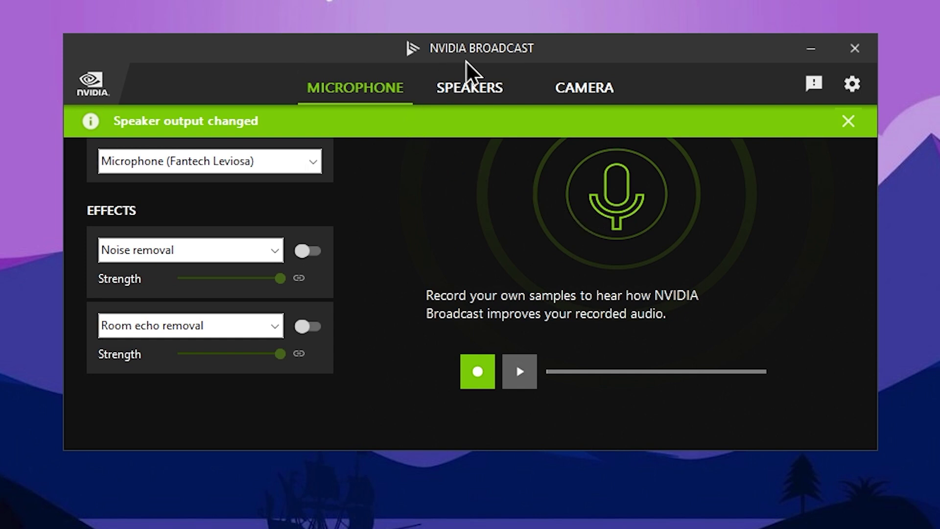
Step: Look over the speaker settings and the available camera sources and resolutions
{"action": "left_click", "coordinate": [487, 91]}
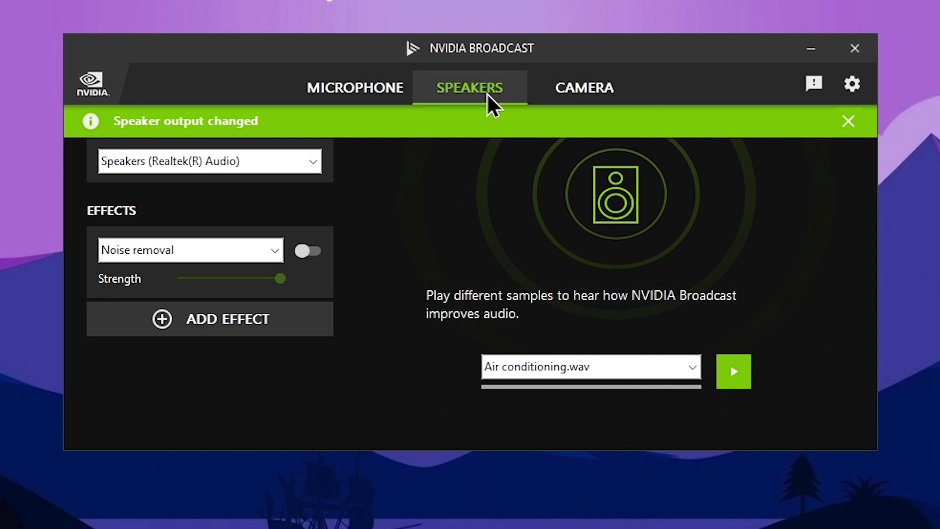
{"action": "left_click", "coordinate": [581, 96]}
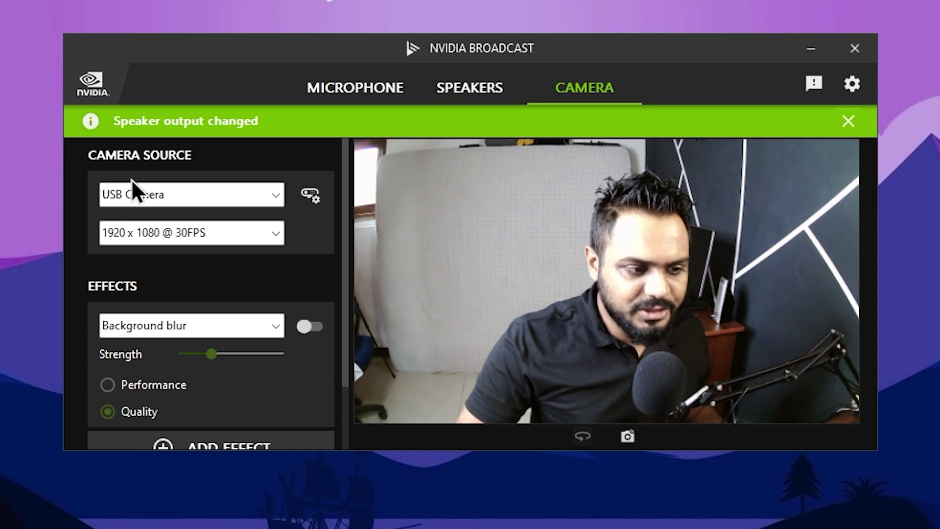
{"action": "left_click", "coordinate": [214, 195]}
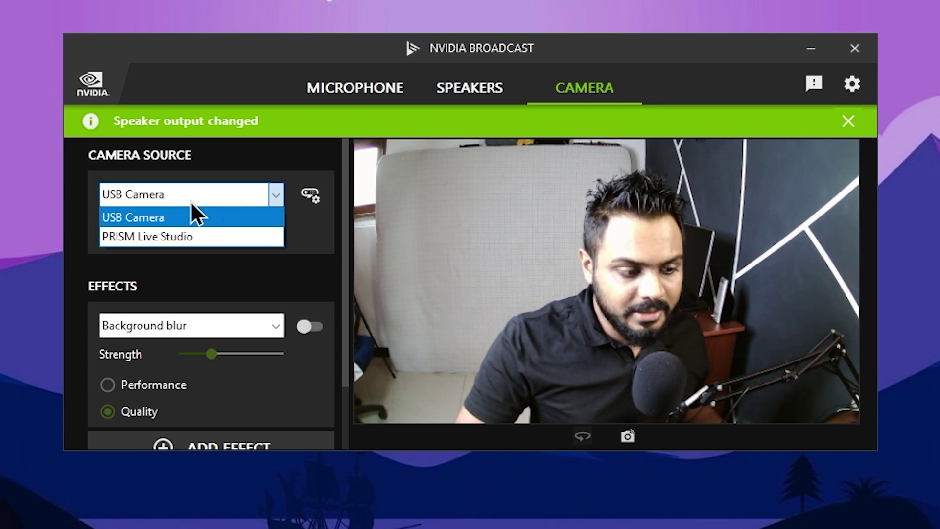
{"action": "left_click", "coordinate": [244, 162]}
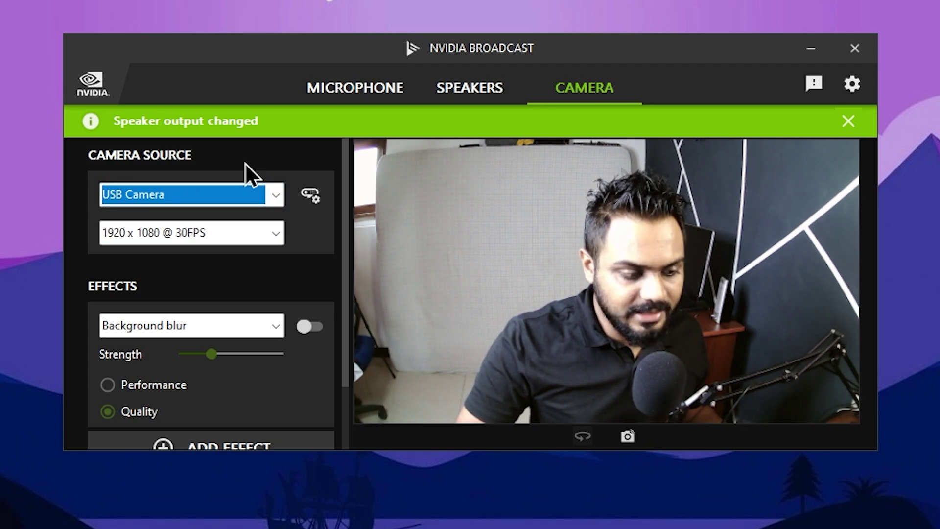
{"action": "left_click", "coordinate": [243, 234]}
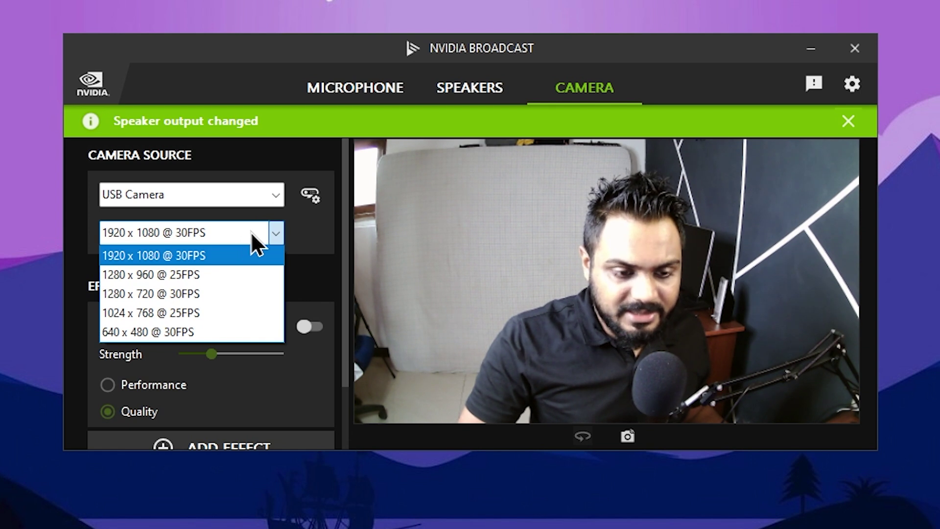
{"action": "left_click", "coordinate": [255, 232]}
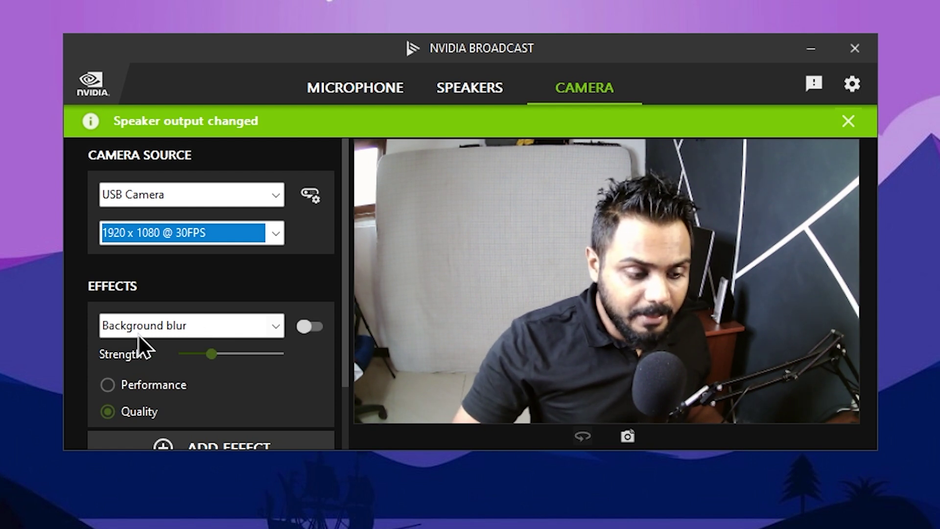
Step: Enable Background blur on the camera, try its maximum strength, and reduce the strength to about one fifth
{"action": "left_click", "coordinate": [312, 331]}
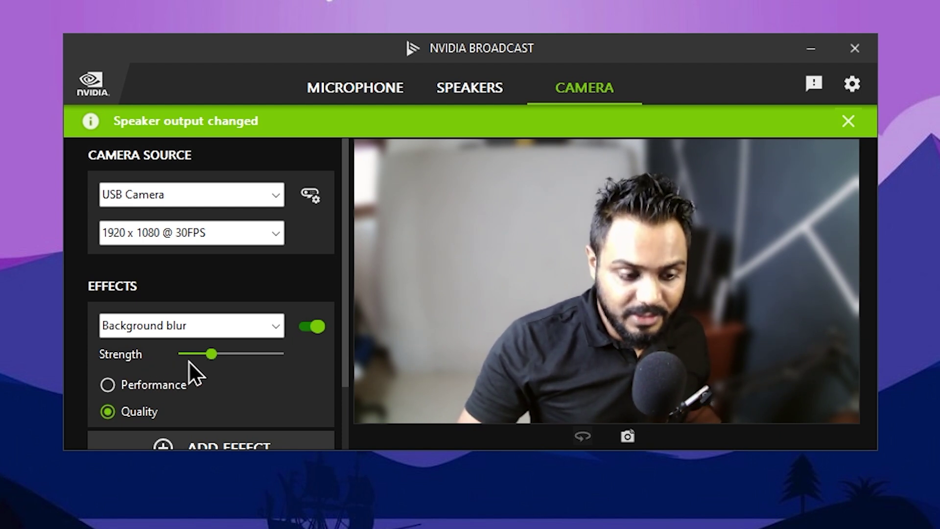
{"action": "left_click", "coordinate": [211, 357]}
{"action": "left_click_drag", "start_coordinate": [274, 366], "coordinate": [286, 365]}
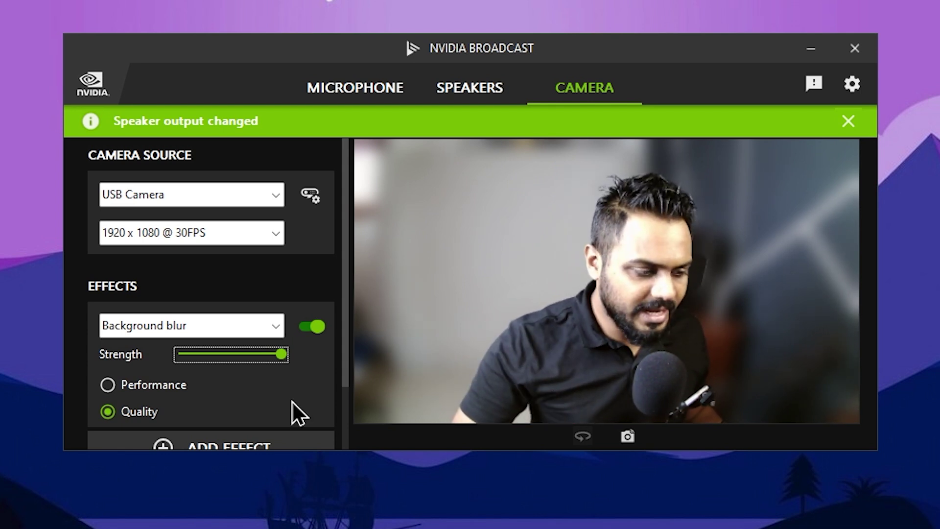
{"action": "left_click_drag", "start_coordinate": [210, 360], "coordinate": [216, 356]}
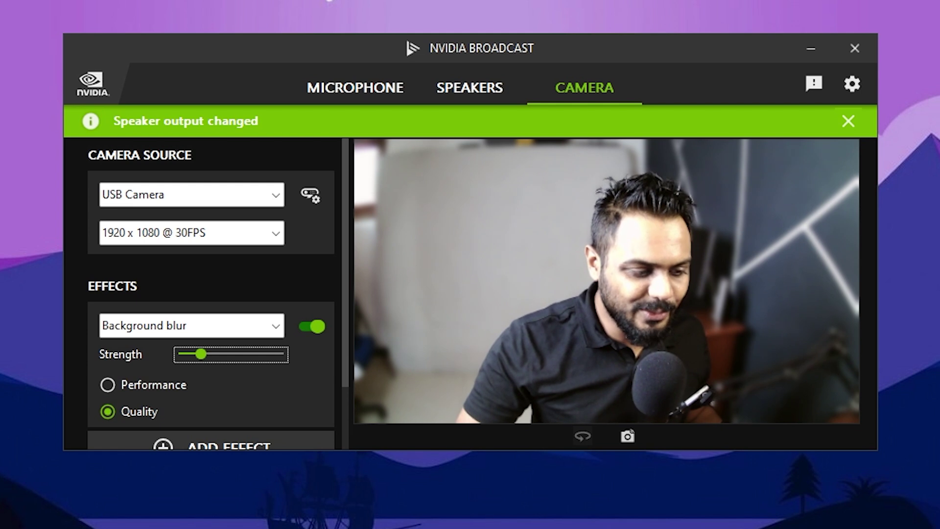
Step: Change the camera effect to Background replacement
{"action": "scroll", "coordinate": [163, 404], "scroll_direction": "down", "scroll_amount": 1}
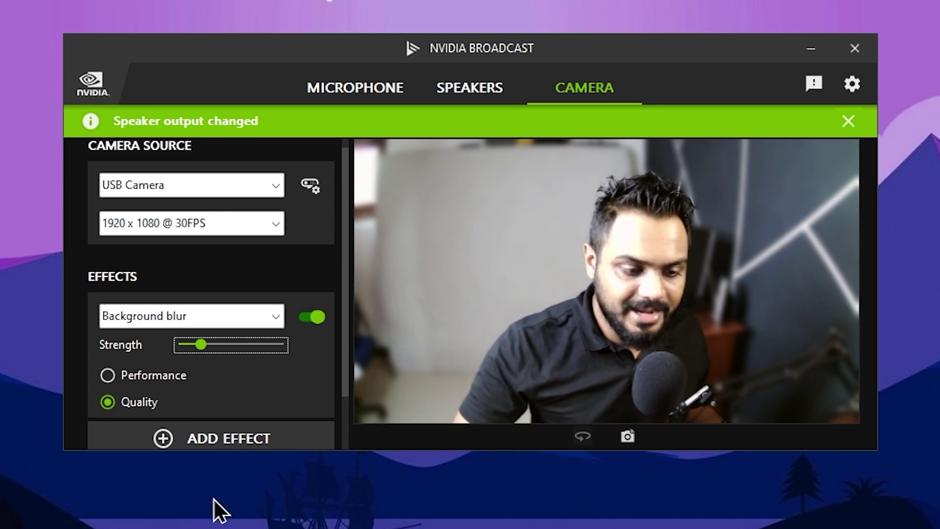
{"action": "scroll", "coordinate": [235, 392], "scroll_direction": "down", "scroll_amount": 1}
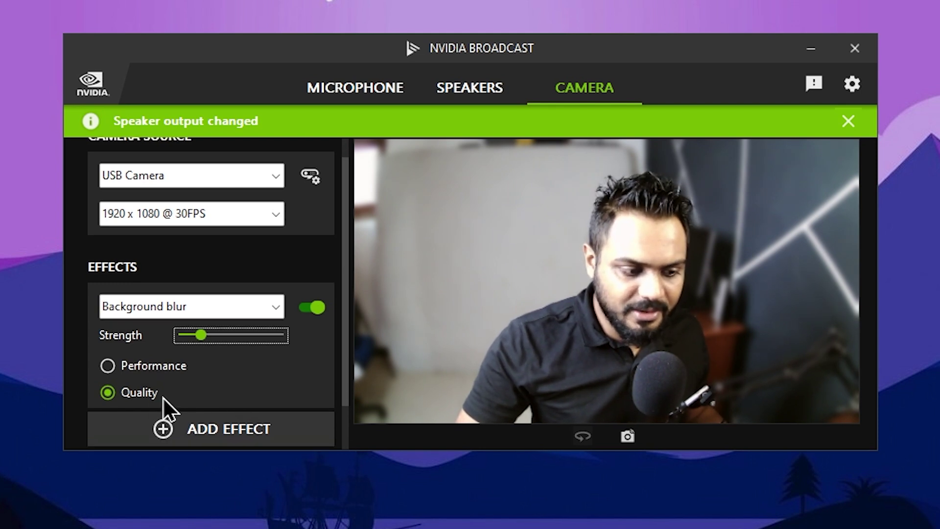
{"action": "scroll", "coordinate": [164, 398], "scroll_direction": "down", "scroll_amount": 1}
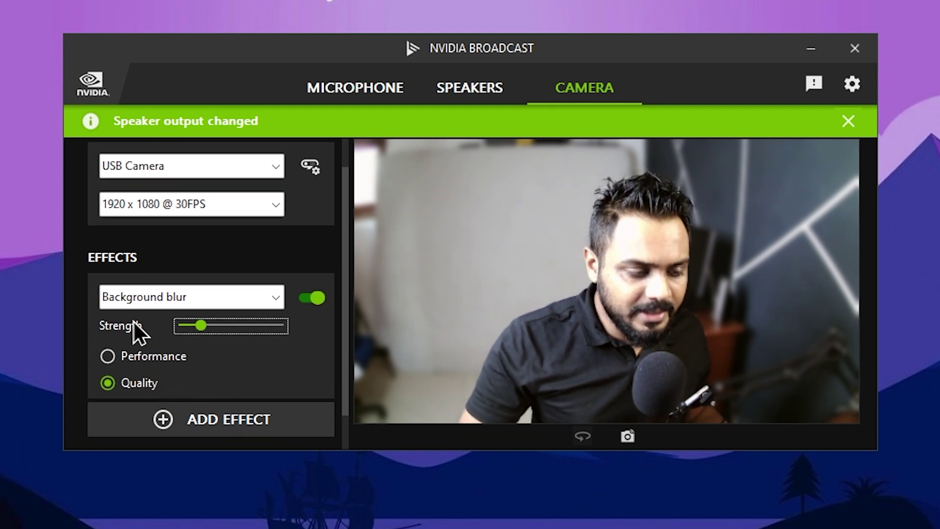
{"action": "left_click", "coordinate": [177, 295]}
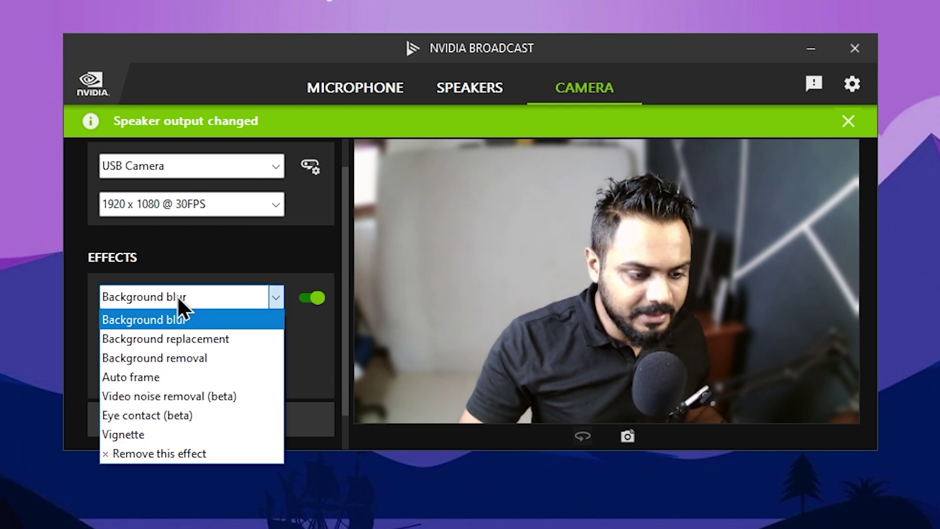
{"action": "left_click", "coordinate": [201, 339]}
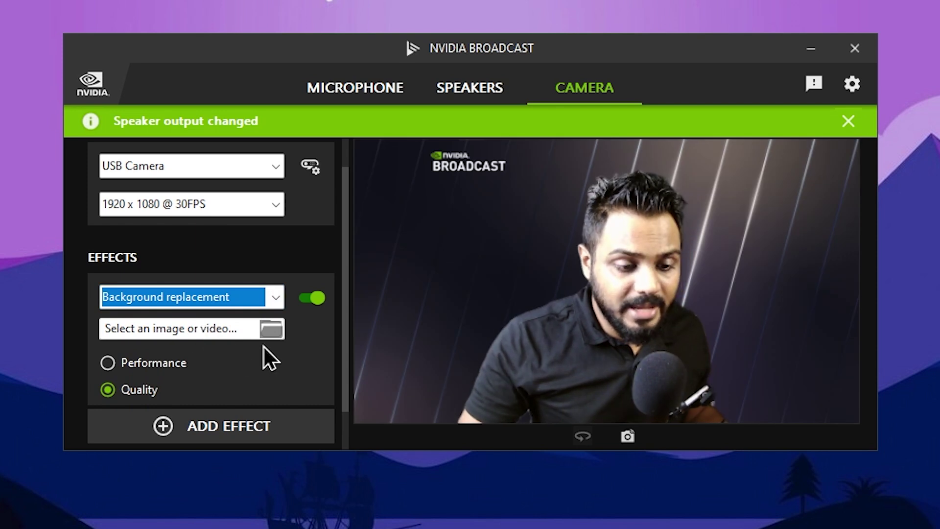
Step: Load the Facebook-1200x628 image from the Downloads folder as the replacement background for the camera
{"action": "left_click", "coordinate": [275, 331]}
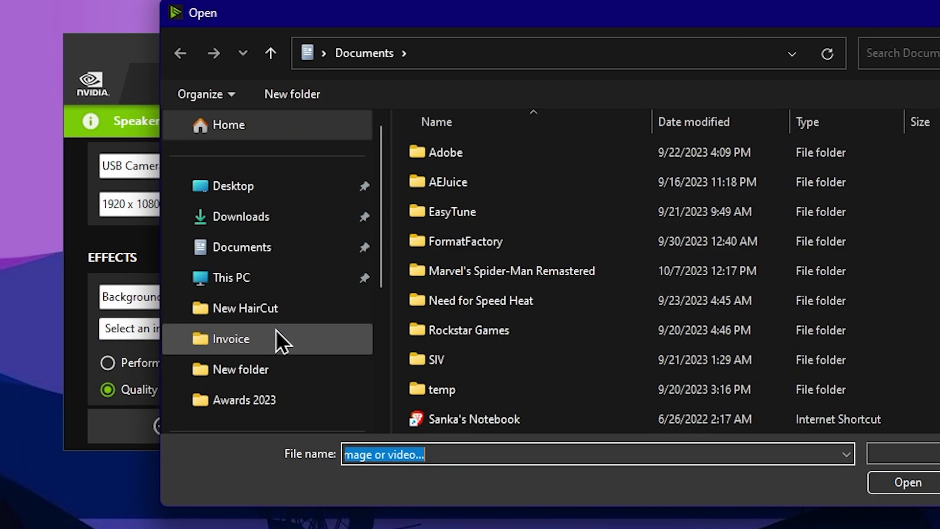
{"action": "left_click", "coordinate": [271, 219]}
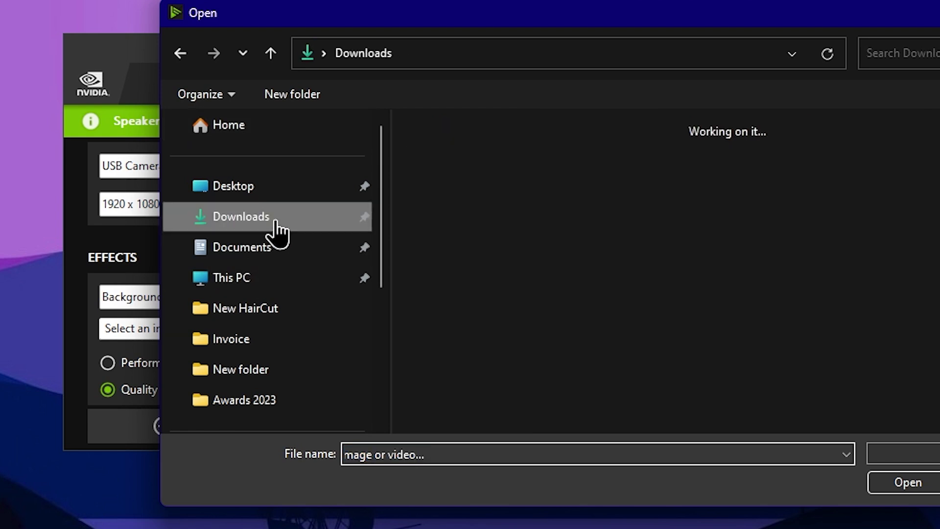
{"action": "scroll", "coordinate": [653, 345], "scroll_direction": "down", "scroll_amount": 10}
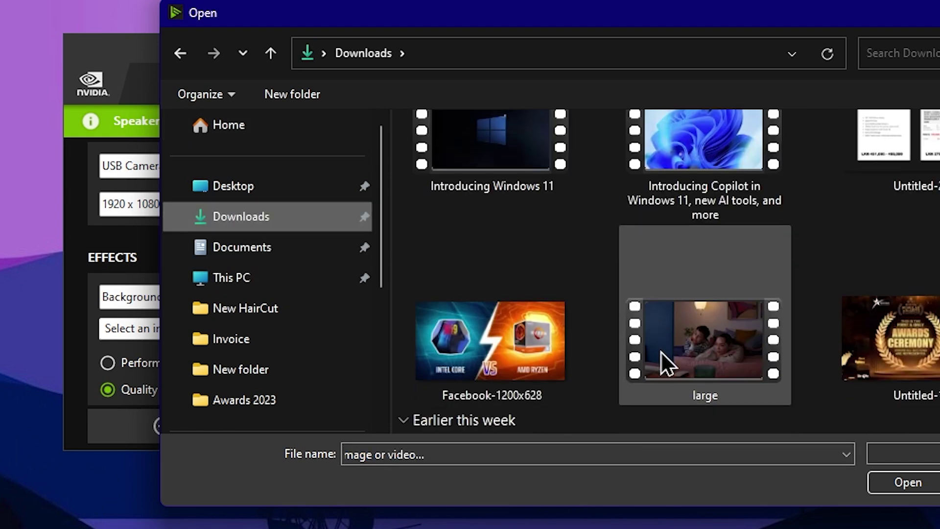
{"action": "double_click", "coordinate": [494, 334]}
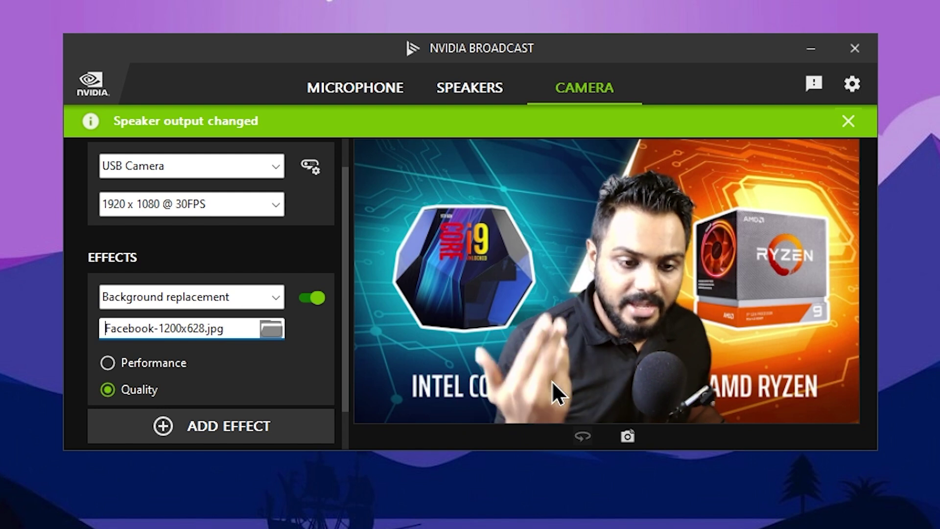
Step: Try out the Eye contact (beta) camera effect in place of Background replacement
{"action": "left_click", "coordinate": [255, 294]}
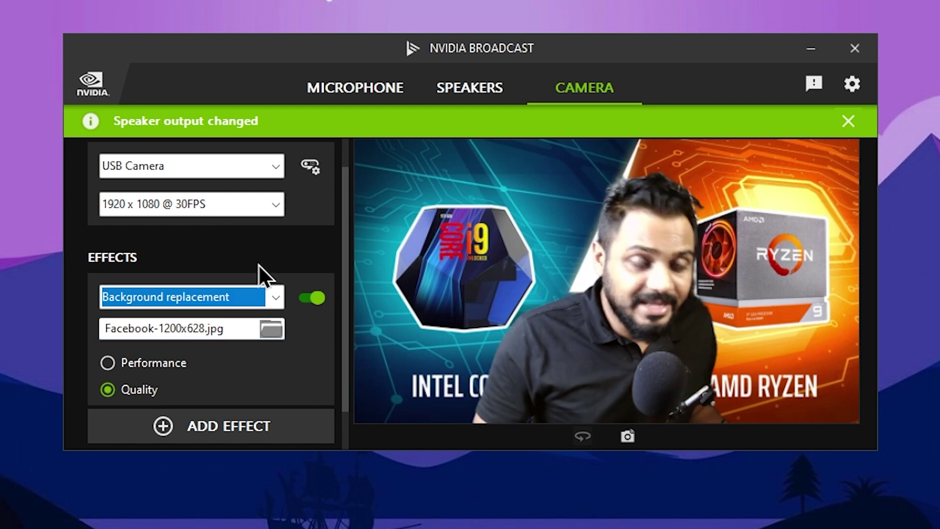
{"action": "left_click", "coordinate": [174, 297]}
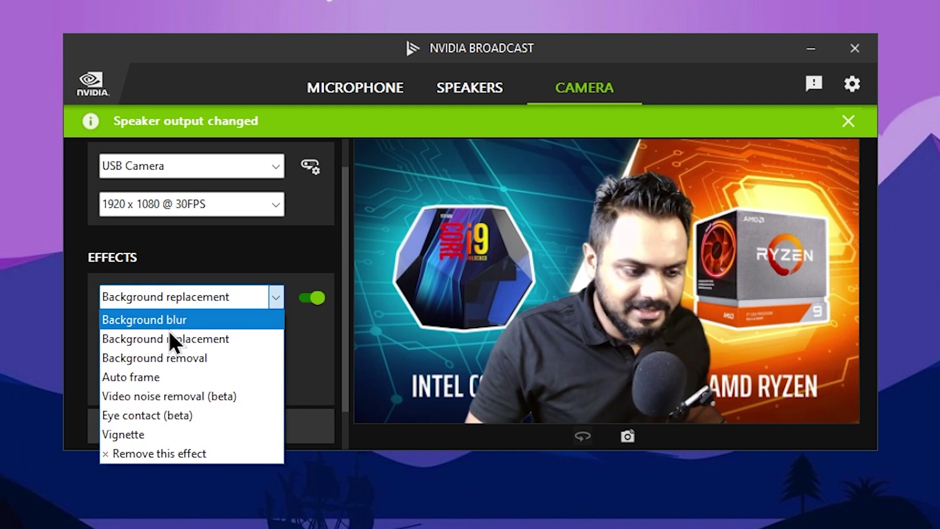
{"action": "left_click", "coordinate": [183, 416]}
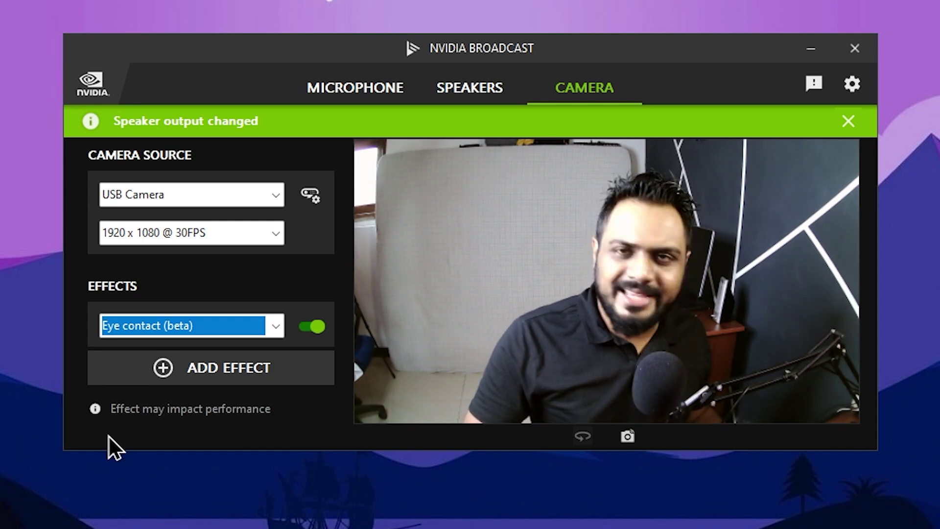
Step: Switch the camera effect to Background blur and add Auto frame as an enabled second effect
{"action": "left_click", "coordinate": [266, 325]}
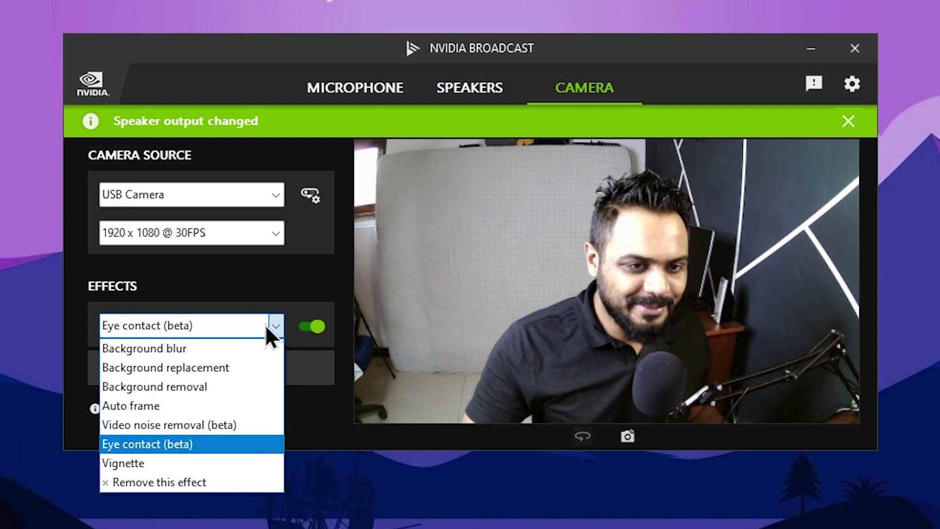
{"action": "left_click", "coordinate": [196, 347]}
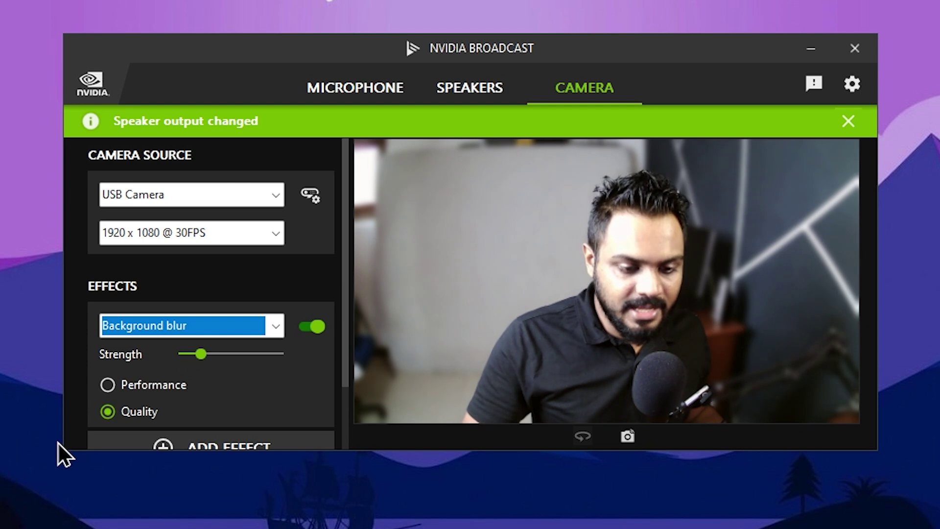
{"action": "scroll", "coordinate": [189, 365], "scroll_direction": "down", "scroll_amount": 2}
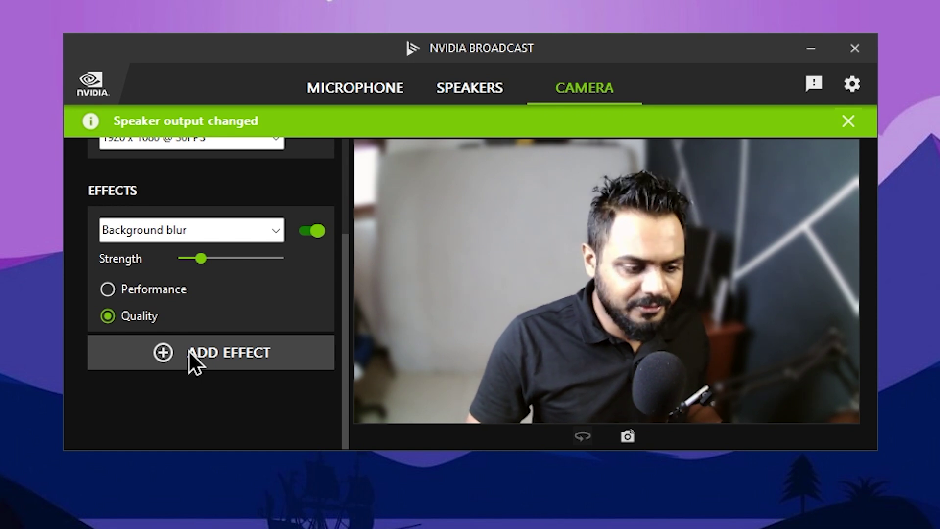
{"action": "left_click", "coordinate": [264, 357]}
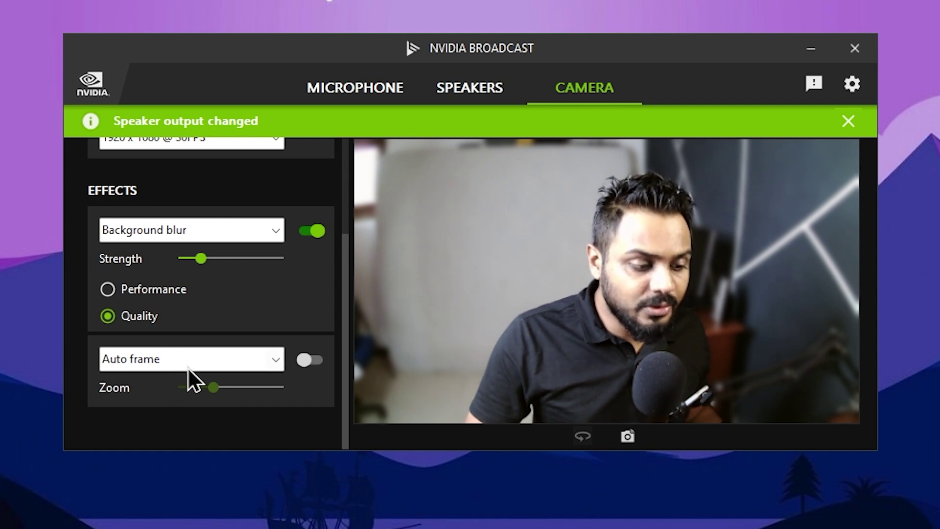
{"action": "left_click", "coordinate": [250, 368]}
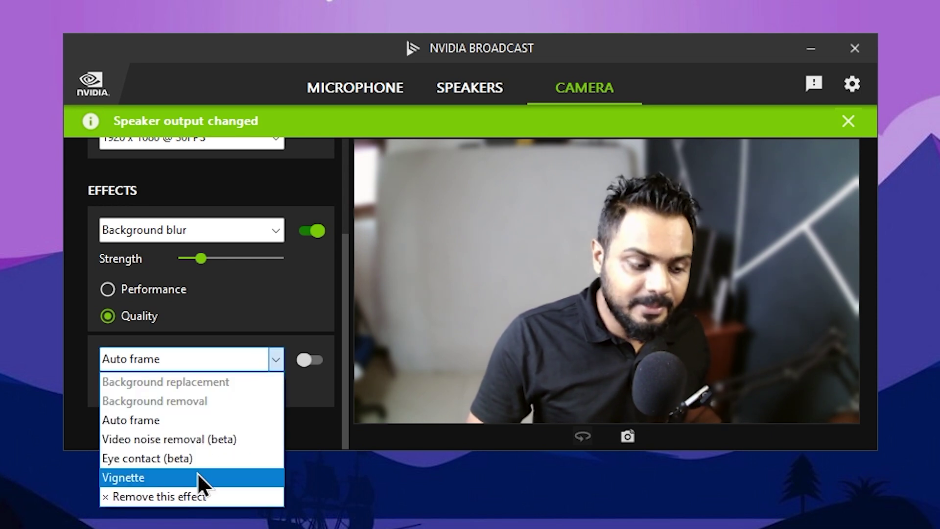
{"action": "left_click", "coordinate": [181, 419]}
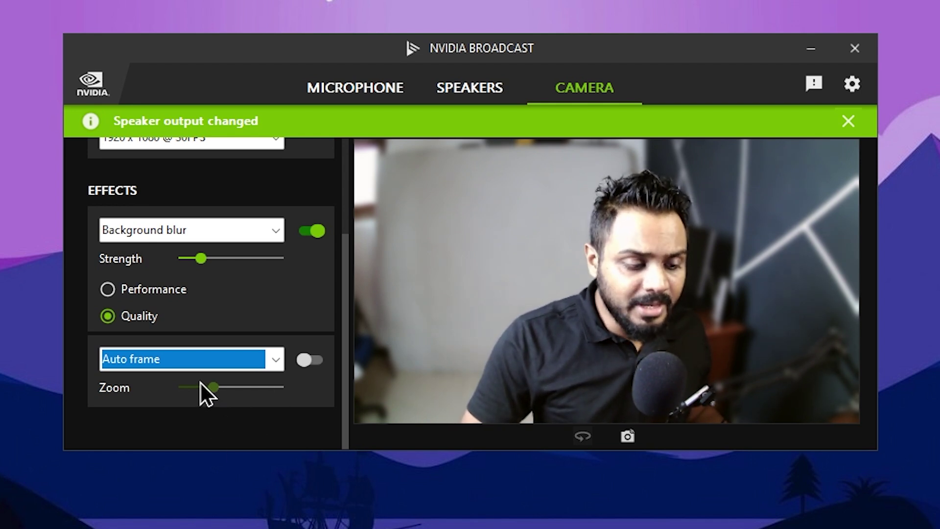
{"action": "left_click", "coordinate": [319, 358]}
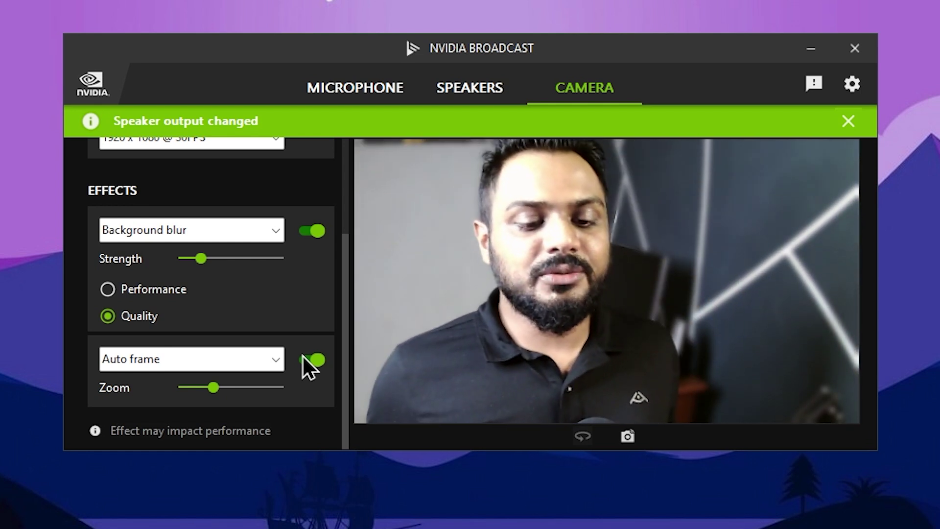
{"action": "scroll", "coordinate": [302, 356], "scroll_direction": "down", "scroll_amount": 1}
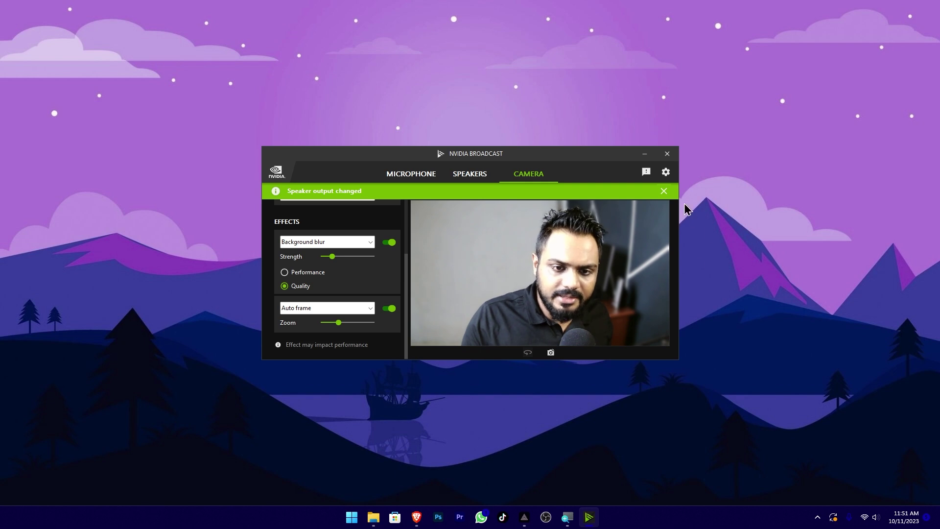
Step: Close the NVIDIA Broadcast window and bring up PRISM Live Studio
{"action": "left_click", "coordinate": [666, 153]}
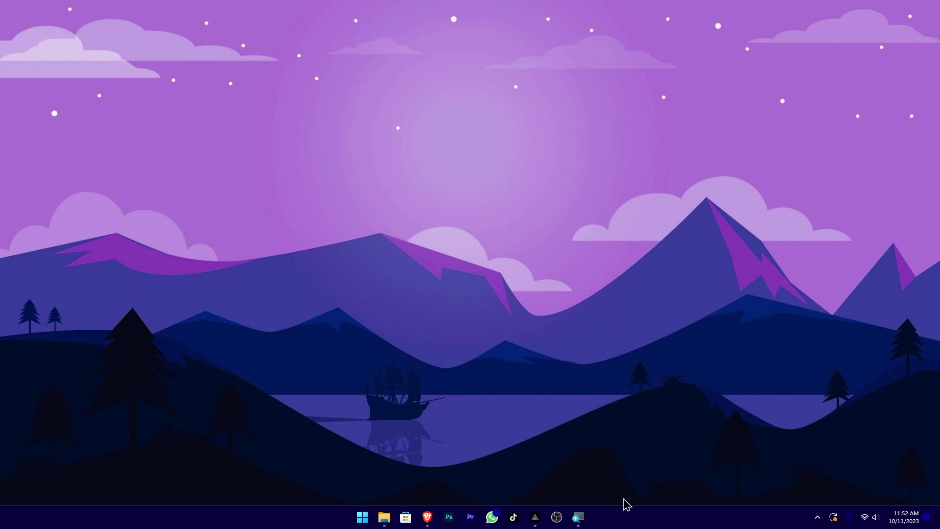
{"action": "left_click", "coordinate": [535, 517]}
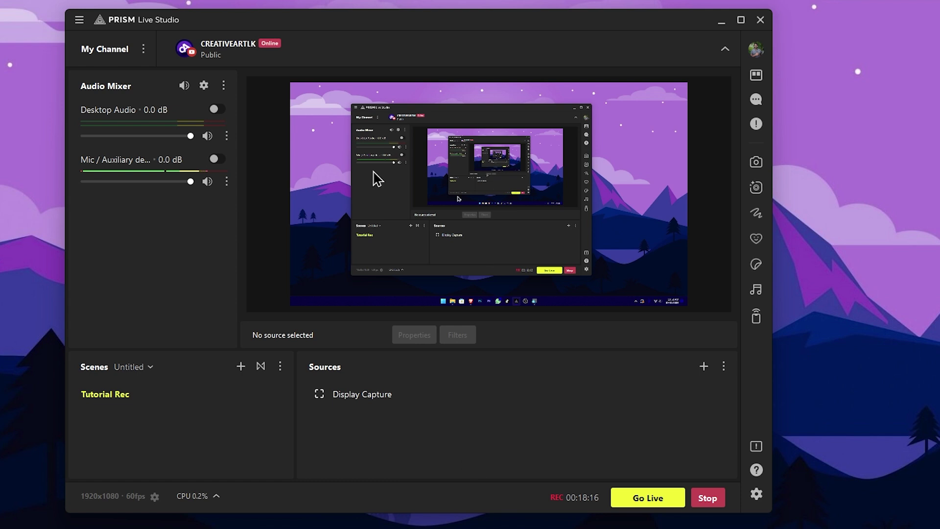
{"action": "left_click_drag", "start_coordinate": [491, 26], "coordinate": [517, 34]}
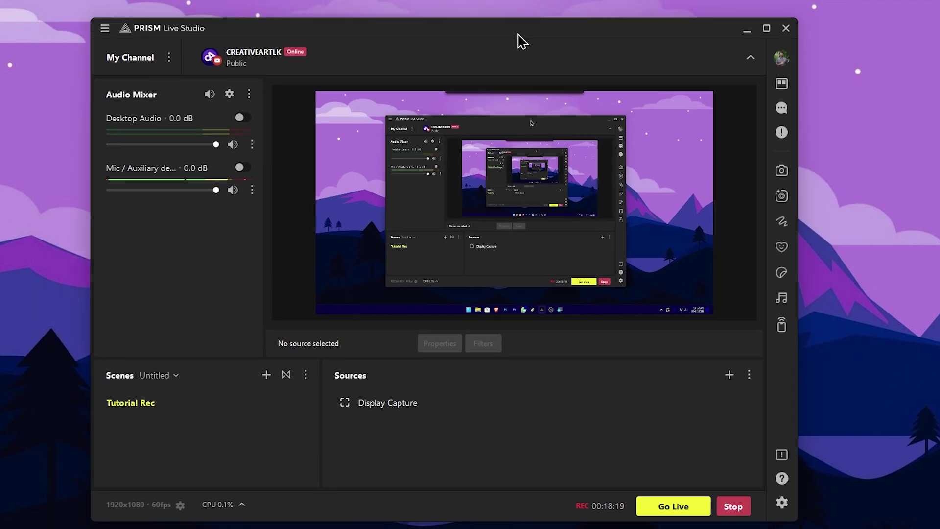
Step: Add a new Video Capture Device source named 01 to the Tutorial Rec scene
{"action": "left_click", "coordinate": [729, 375]}
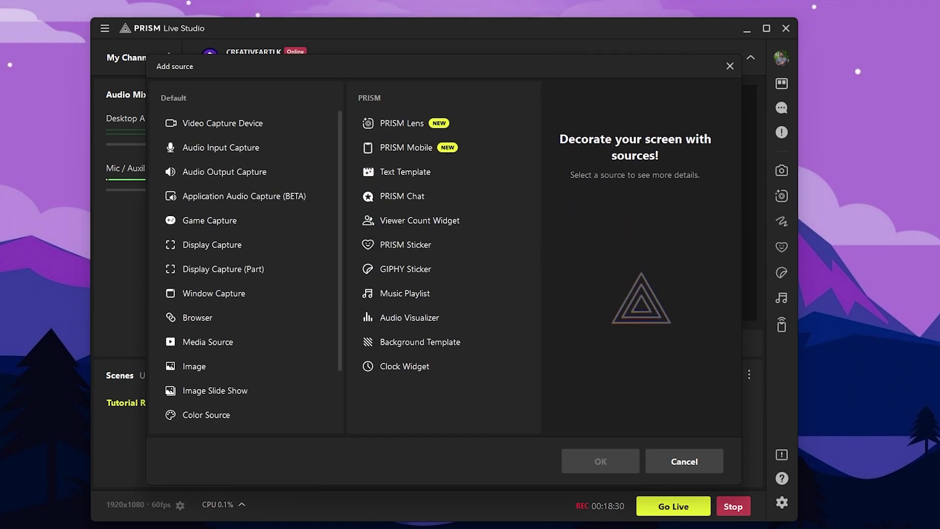
{"action": "left_click", "coordinate": [267, 132]}
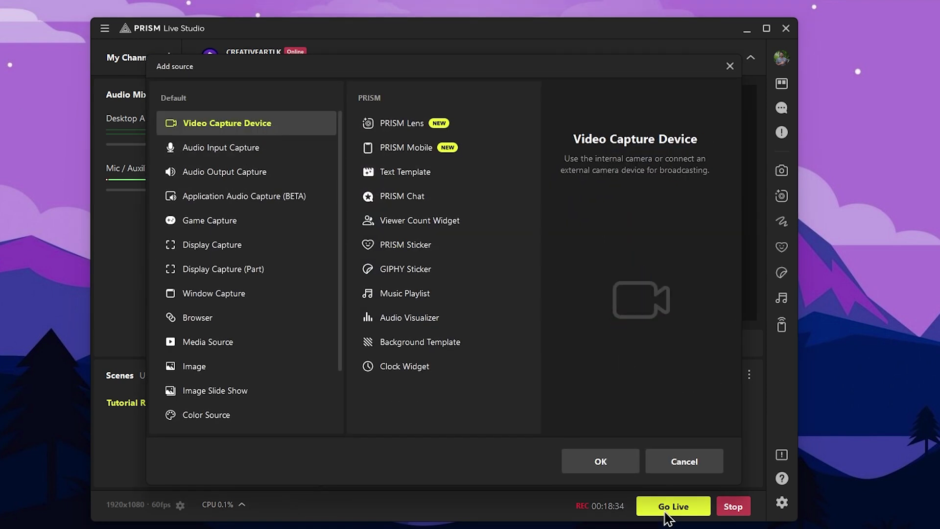
{"action": "left_click", "coordinate": [618, 461]}
{"action": "left_click", "coordinate": [440, 193]}
{"action": "key", "text": "ctrl+shift+Left"}
{"action": "key", "text": "ctrl+shift+Left"}
{"action": "key", "text": "ctrl+shift+Left"}
{"action": "type", "text": "01"}
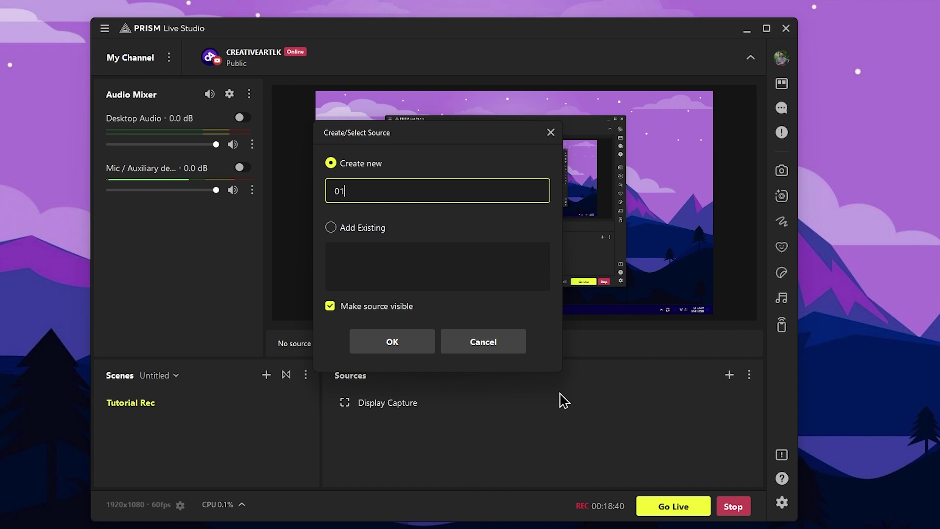
{"action": "left_click", "coordinate": [422, 353]}
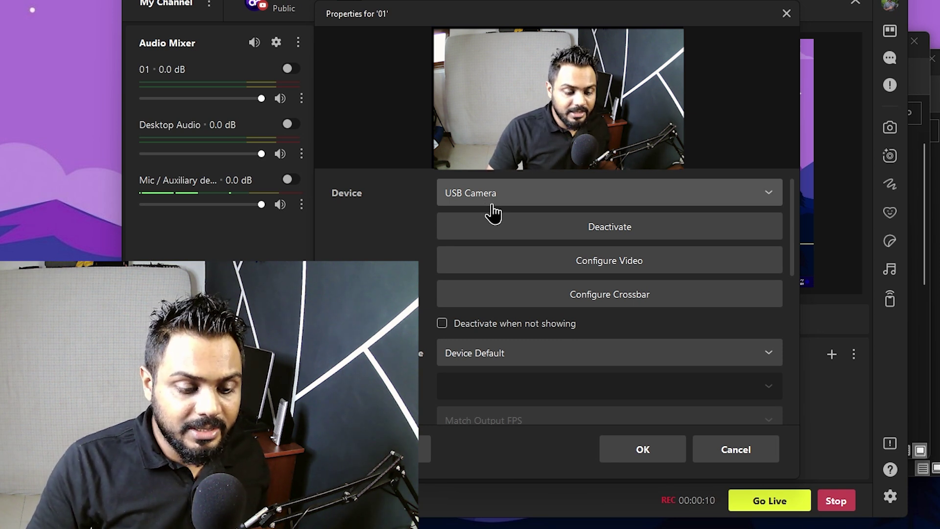
Step: Set source 01's device to Camera (NVIDIA Broadcast) and move its picture to the lower-left area of the canvas
{"action": "left_click", "coordinate": [492, 212]}
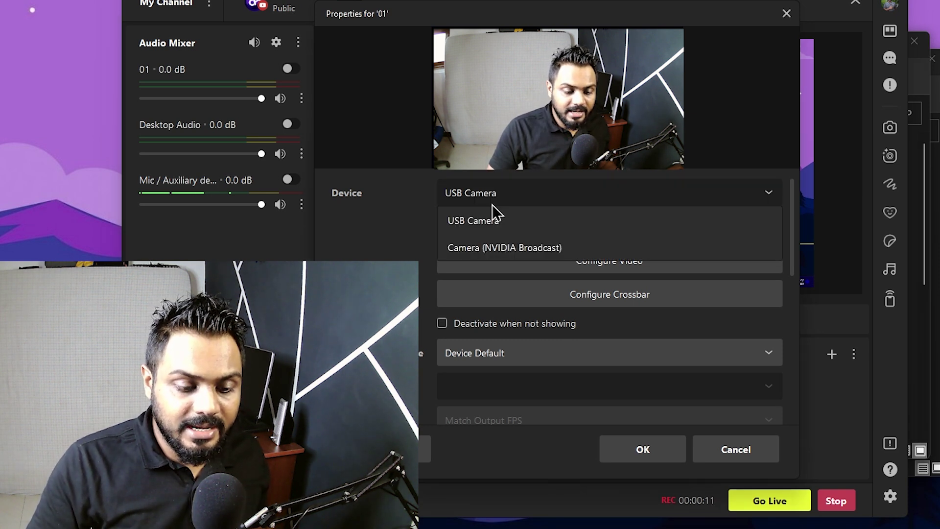
{"action": "left_click", "coordinate": [540, 248]}
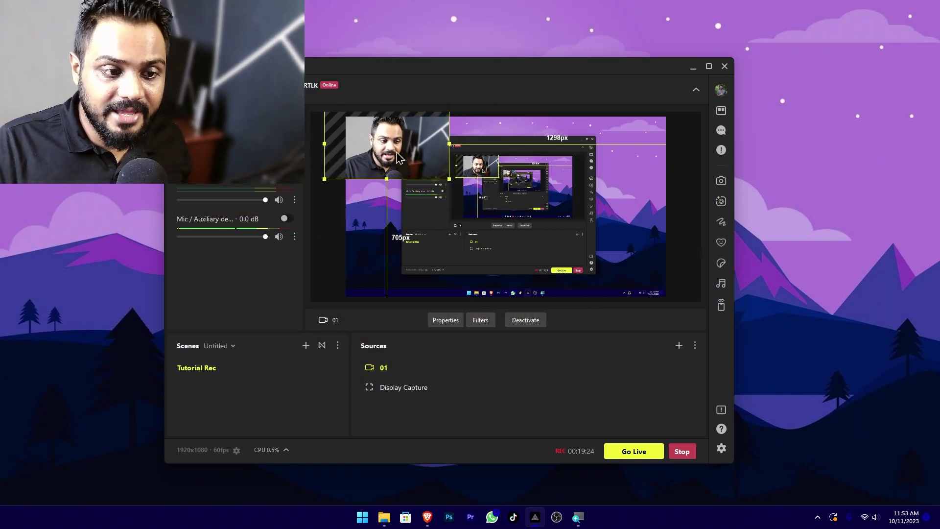
{"action": "left_click_drag", "start_coordinate": [399, 158], "coordinate": [477, 181]}
{"action": "left_click_drag", "start_coordinate": [512, 157], "coordinate": [462, 230]}
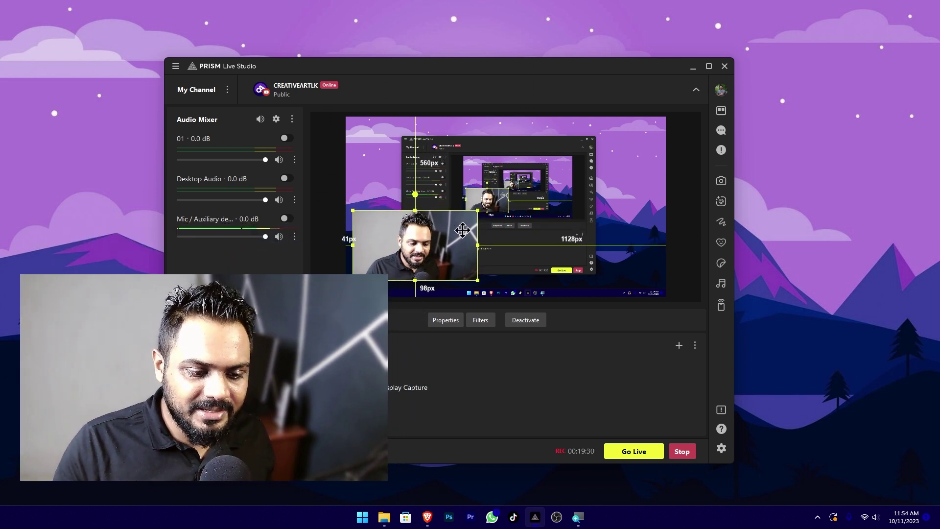